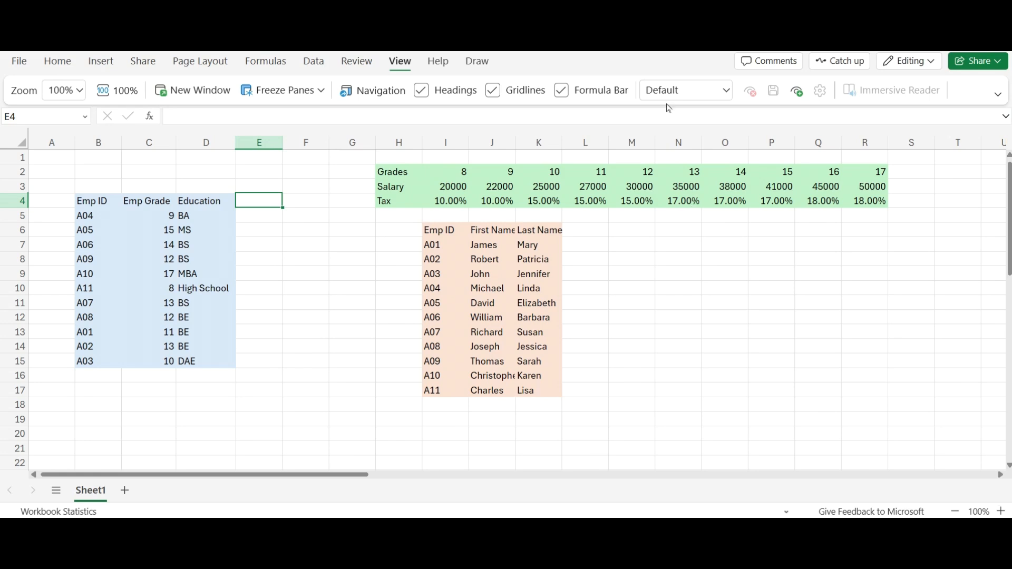
# Add the column headers LastName in E4 and Salary in F4, beside the Education column.
pyautogui.press('Return')
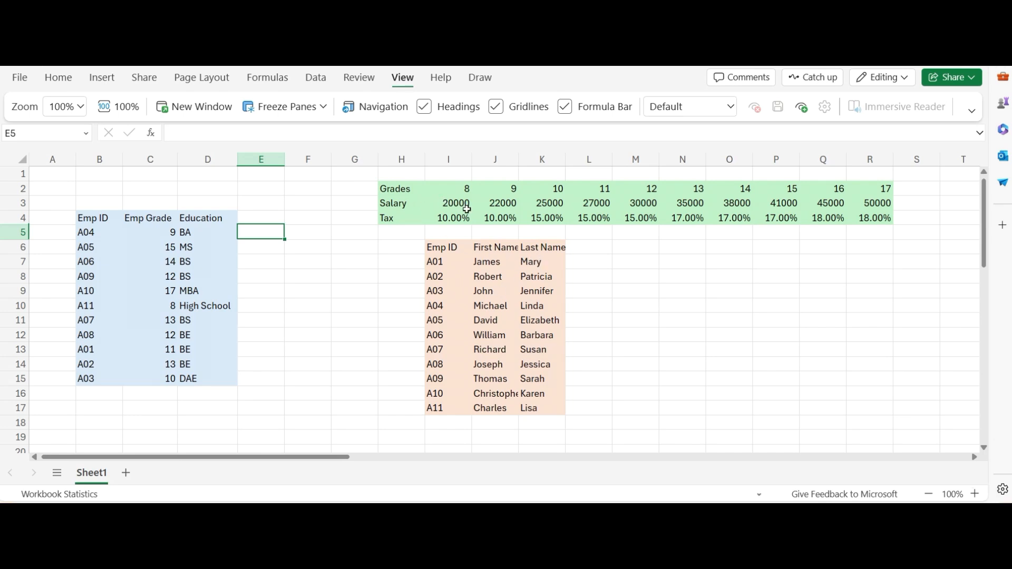
pyautogui.doubleClick(267, 217)
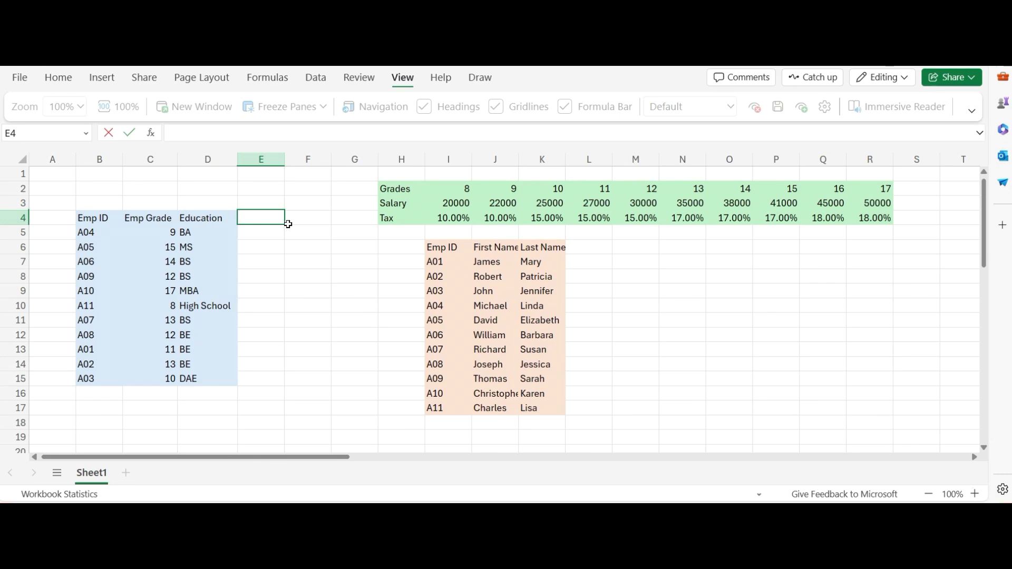
pyautogui.write('LastName')
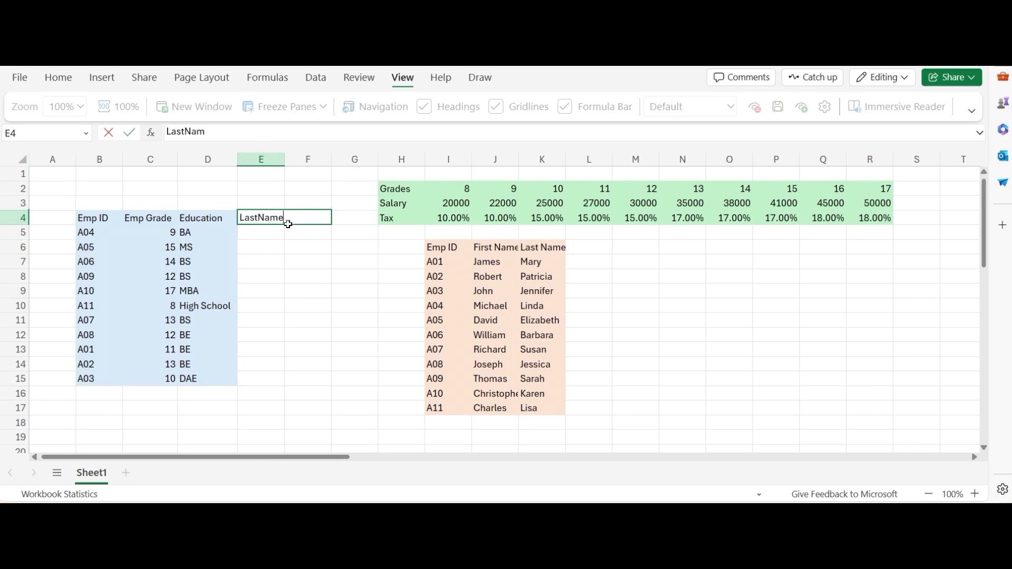
pyautogui.click(318, 203)
pyautogui.click(307, 219)
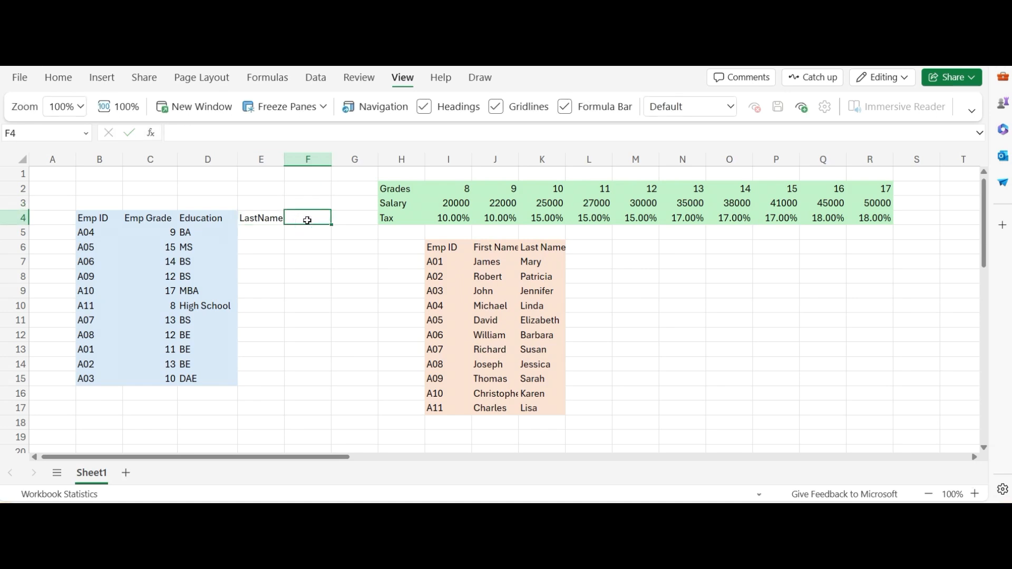
pyautogui.write('Sal')
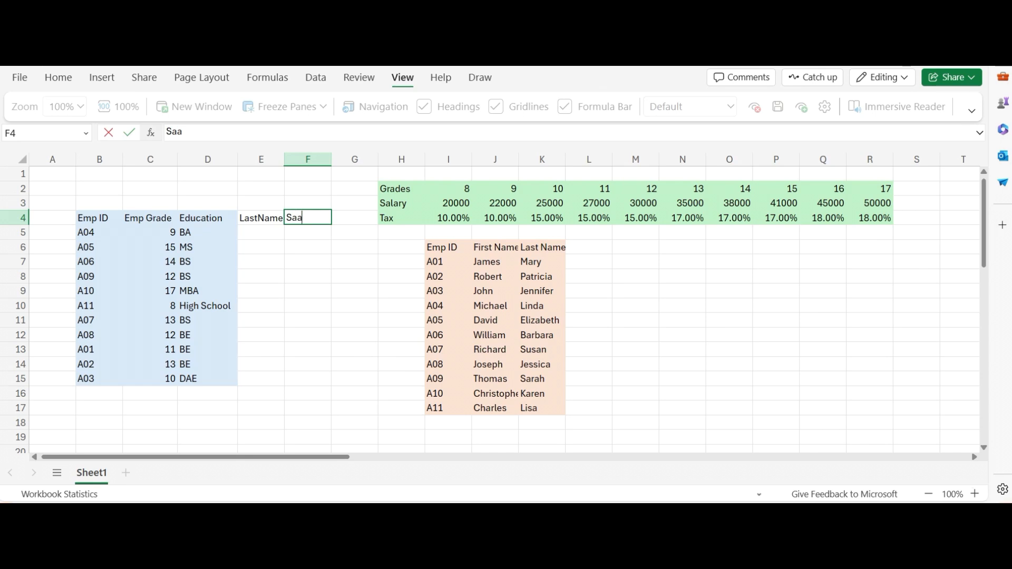
pyautogui.press('BackSpace')
pyautogui.write('lary')
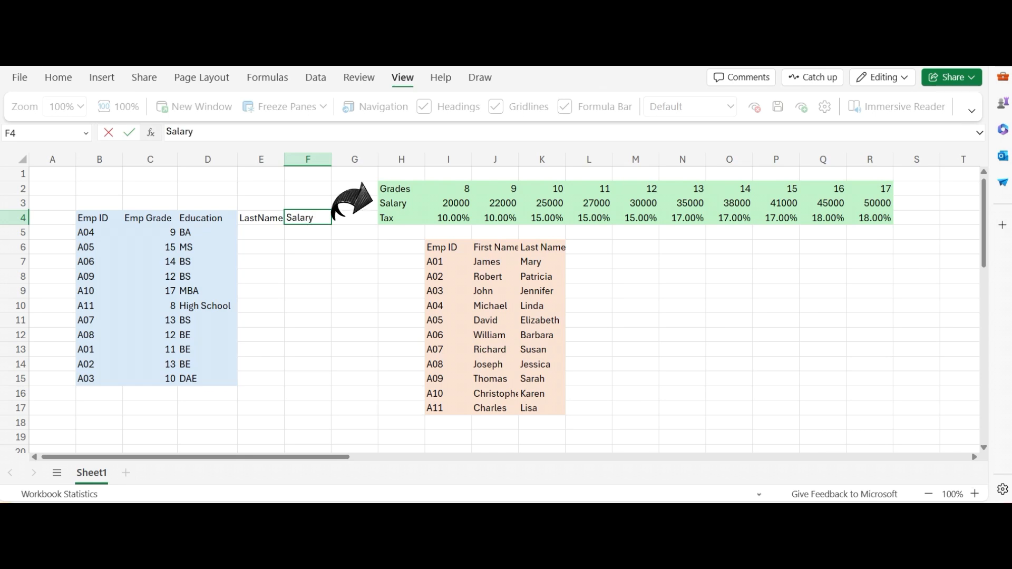
# Start an XLOOKUP formula in E5 with the employee ID in B5 as the lookup value.
pyautogui.click(258, 234)
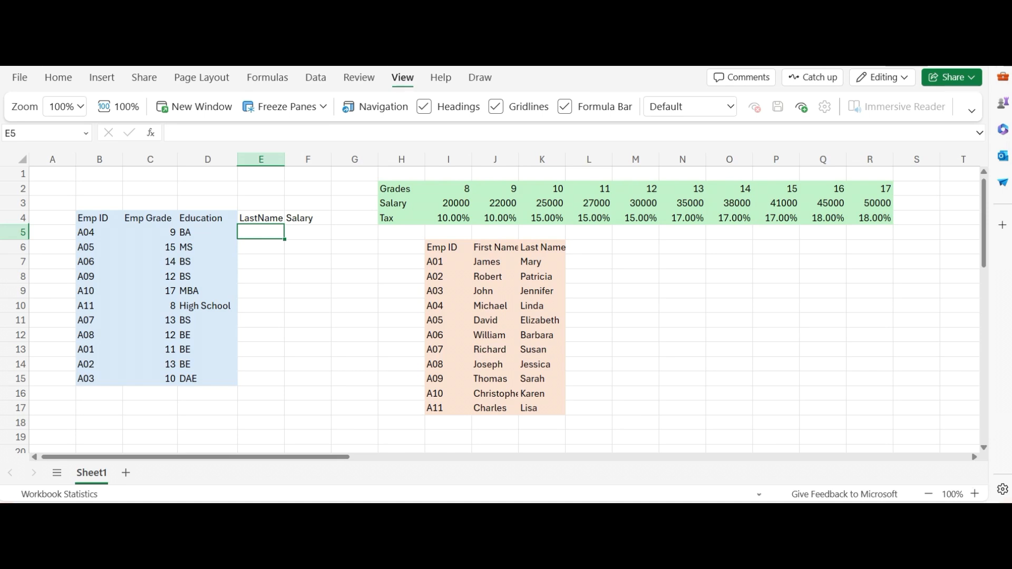
pyautogui.write('=xl')
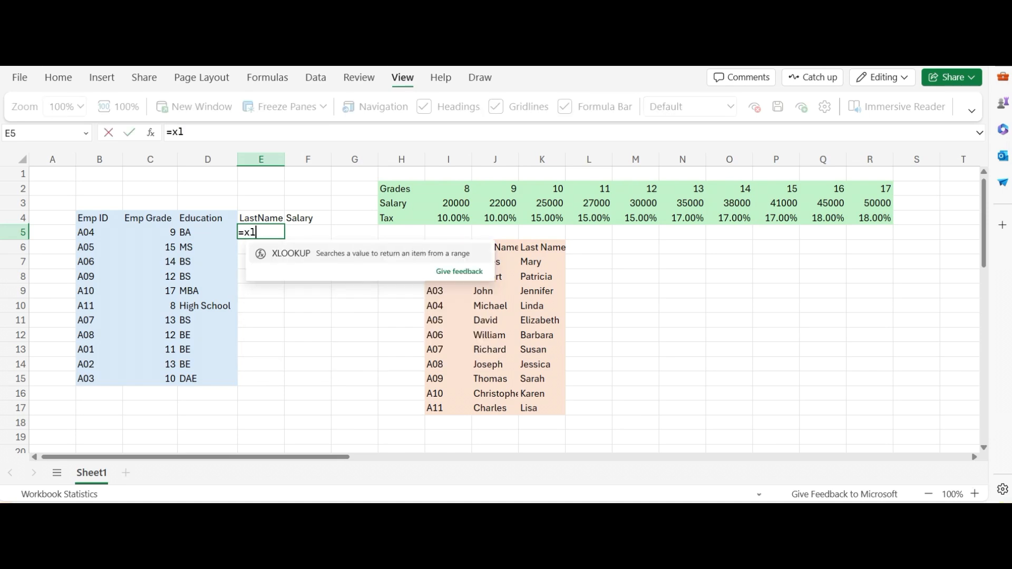
pyautogui.click(287, 254)
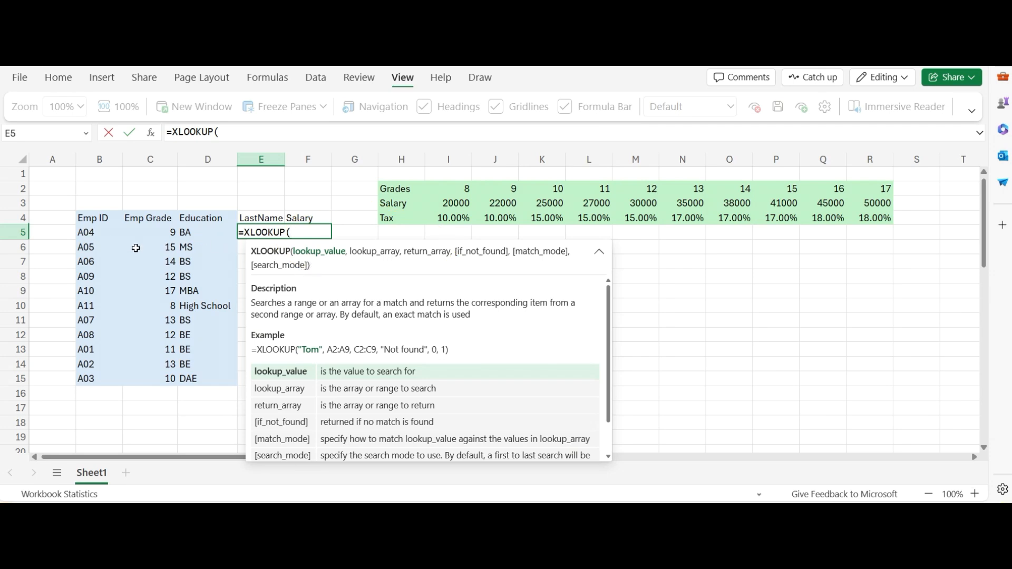
pyautogui.click(86, 234)
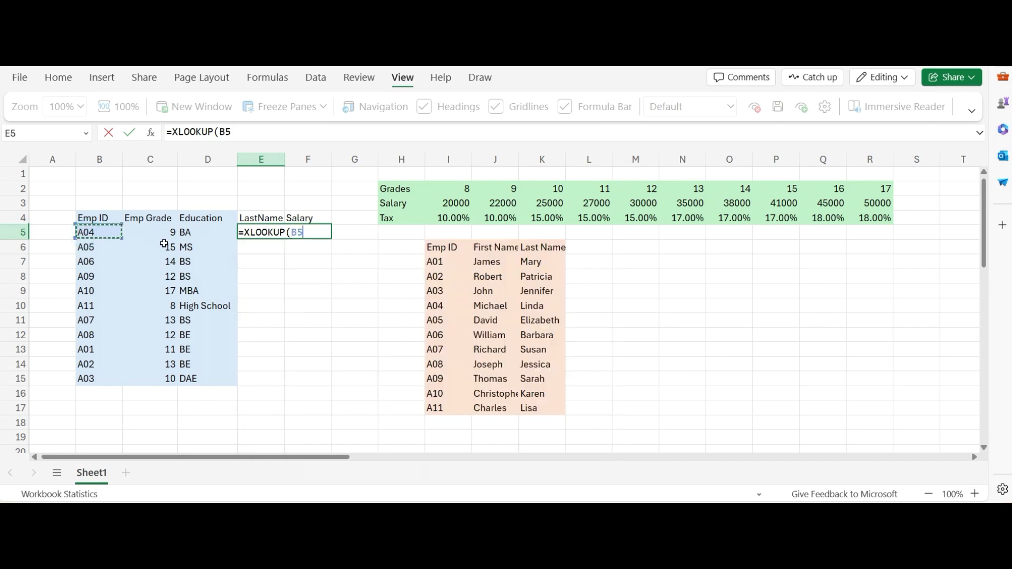
pyautogui.write(',')
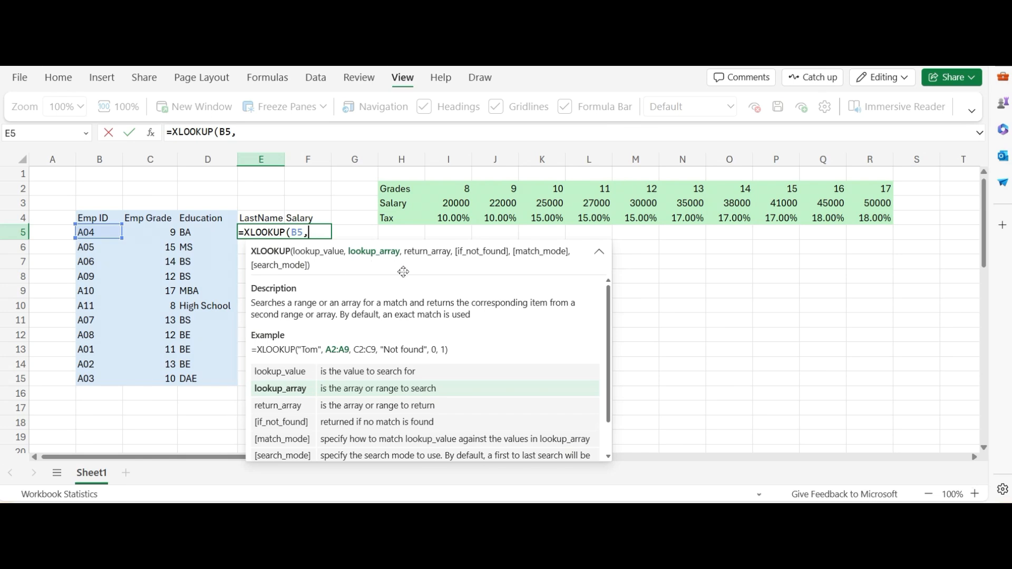
# Set the lookup array to the employee ID range I7:I17 and lock it as the absolute reference $I$7:$I$17.
pyautogui.click(600, 253)
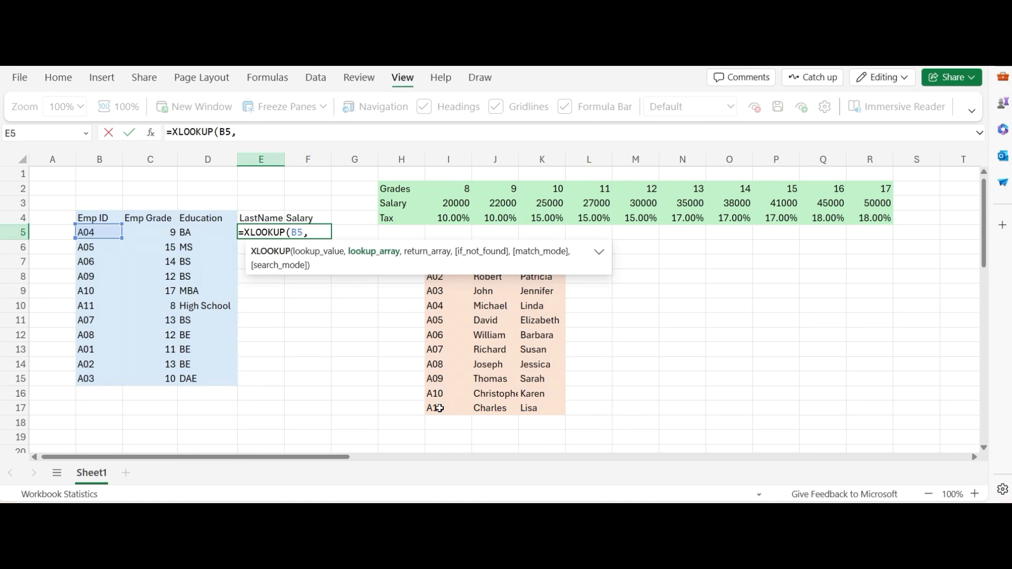
pyautogui.moveTo(437, 408); pyautogui.dragTo(446, 263)
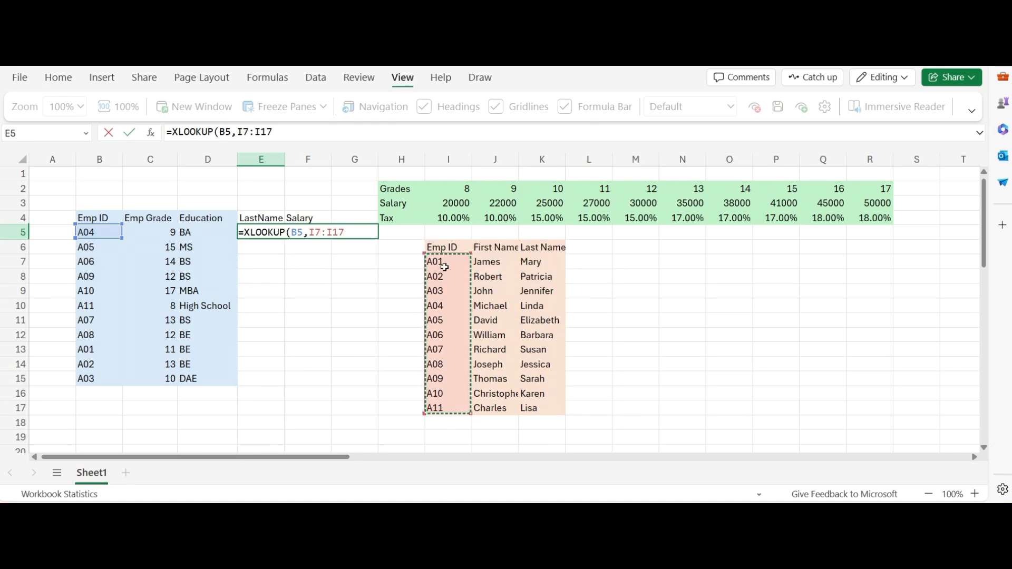
pyautogui.moveTo(345, 233); pyautogui.dragTo(307, 232)
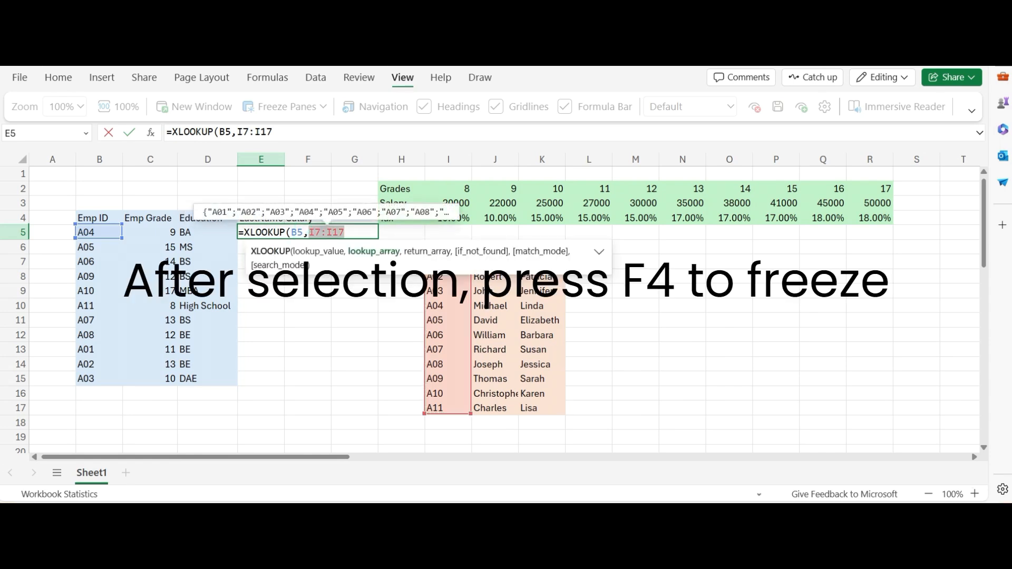
pyautogui.press('F4')
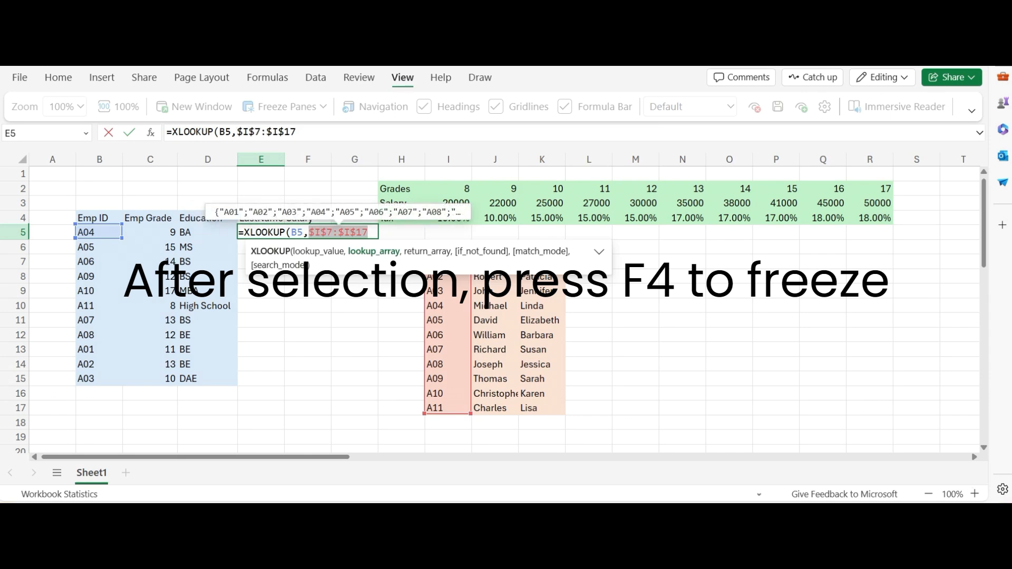
pyautogui.click(370, 233)
pyautogui.write(',')
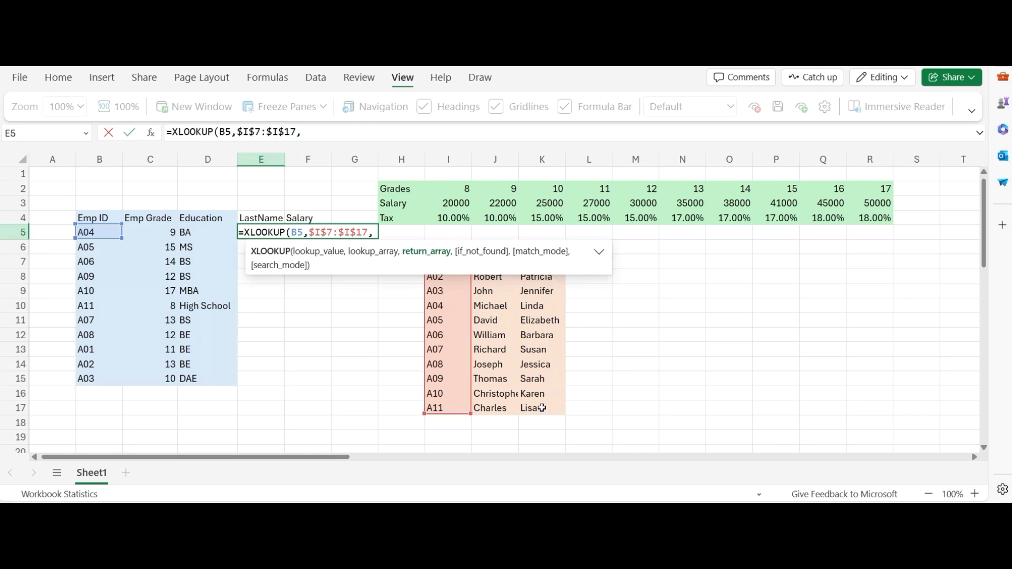
# Set the return array to the last names in K7:K17, locked as the absolute reference $K$7:$K$17.
pyautogui.moveTo(541, 408); pyautogui.dragTo(551, 264)
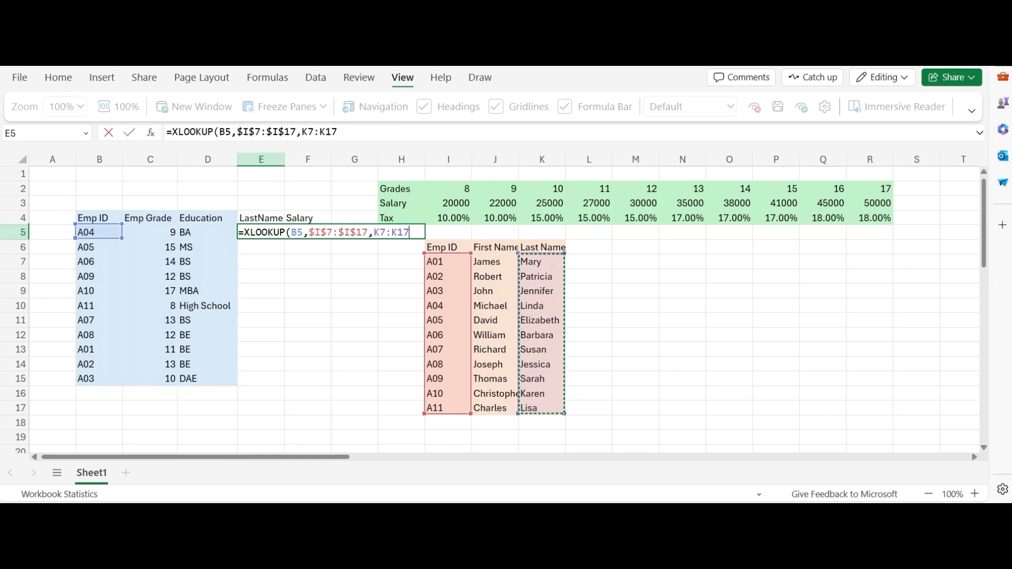
pyautogui.moveTo(374, 232); pyautogui.dragTo(410, 232)
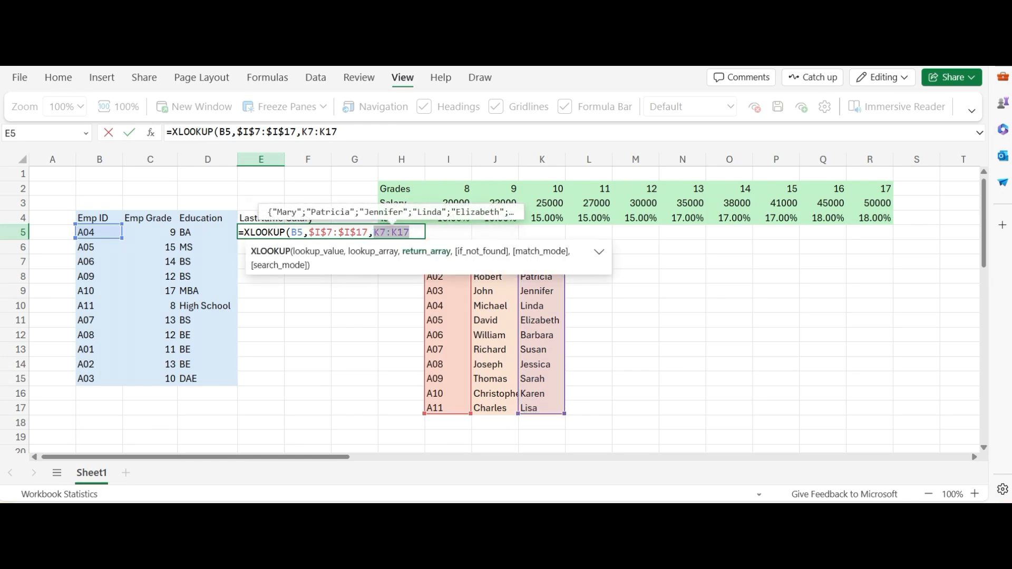
pyautogui.press('F4')
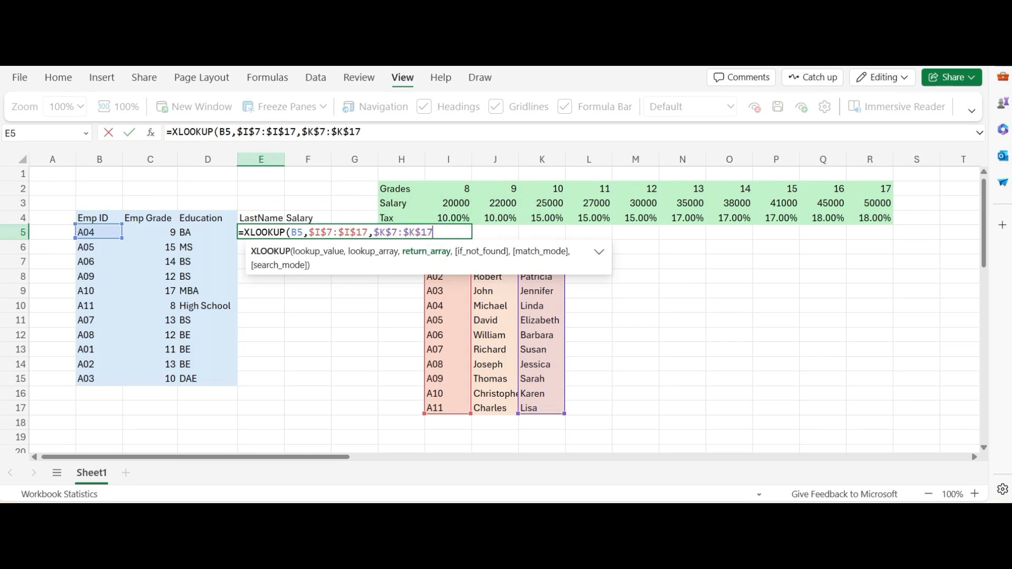
pyautogui.write(',')
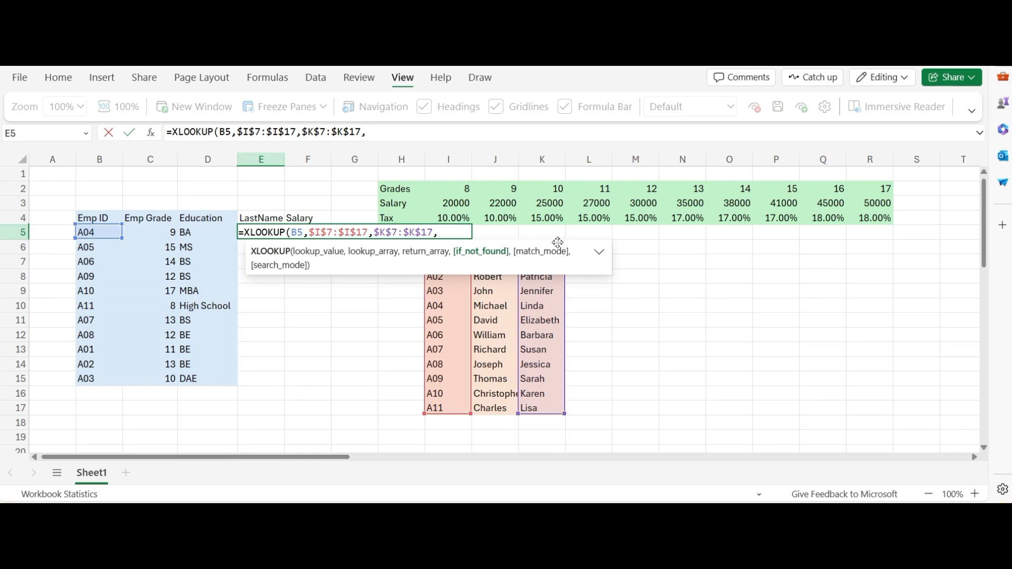
pyautogui.write(',')
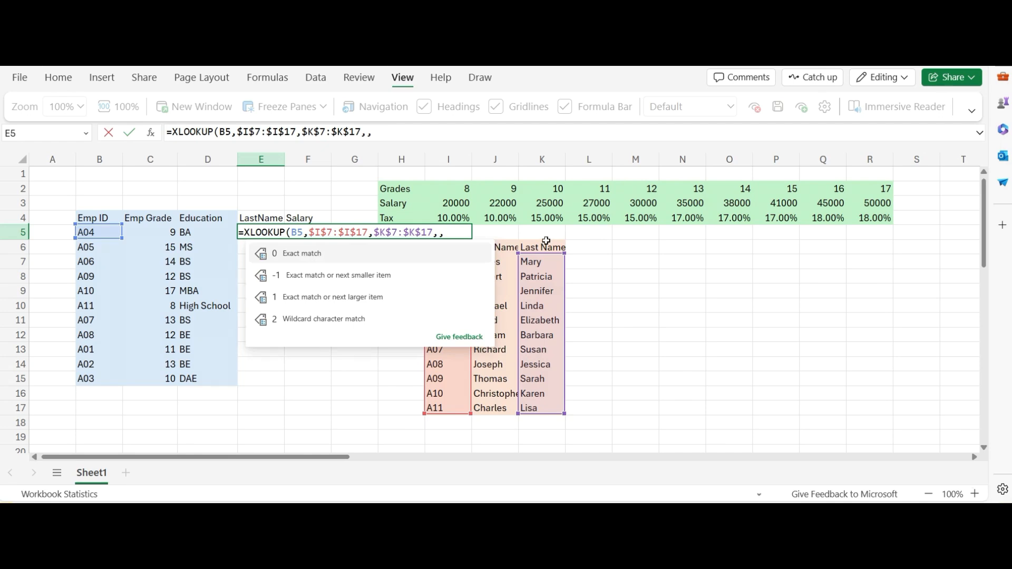
# Leave the if_not_found argument empty, set match mode 0 (exact match) and search mode 1 (first-to-last), and complete the formula.
pyautogui.click(366, 258)
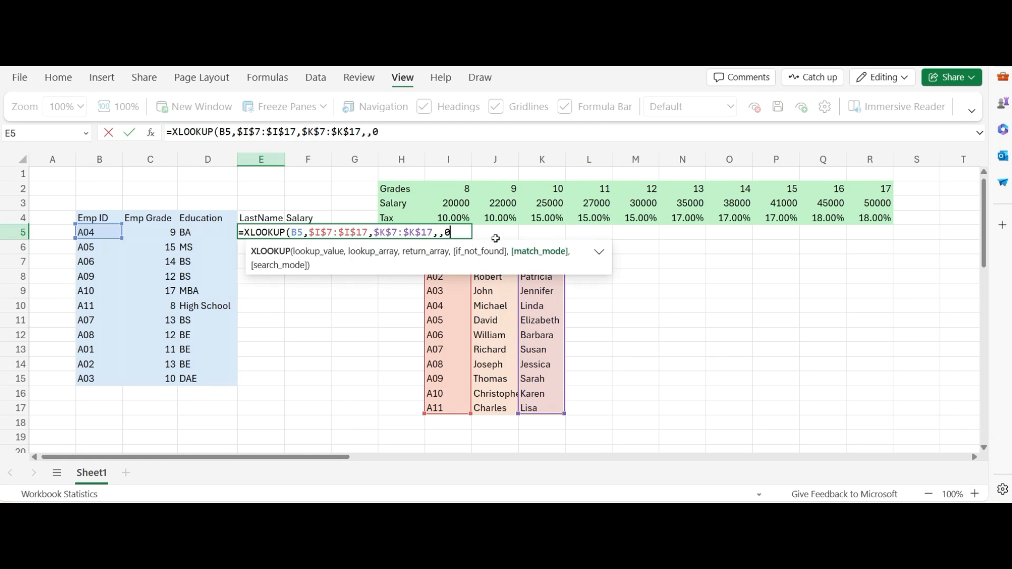
pyautogui.write(',')
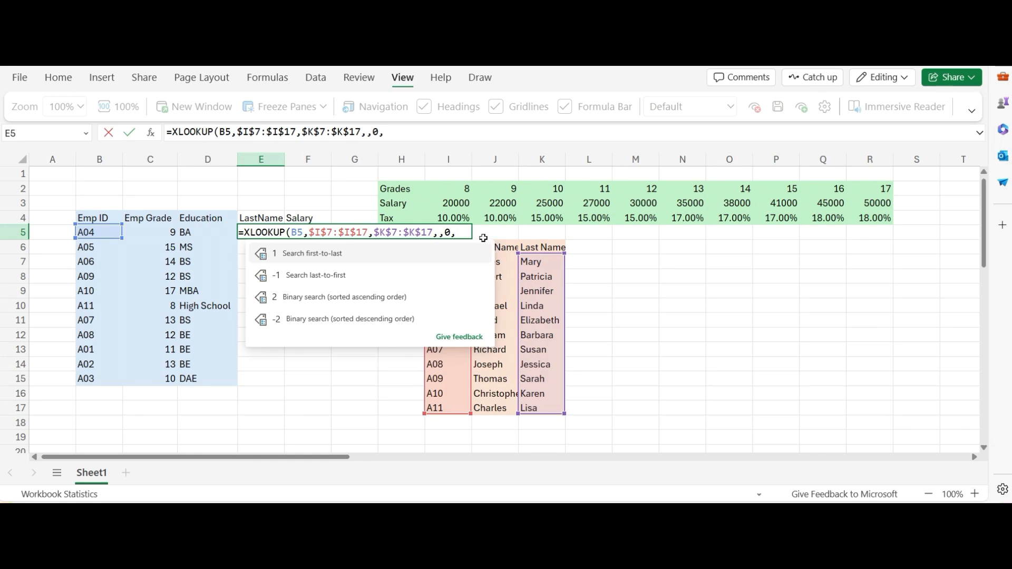
pyautogui.write('1')
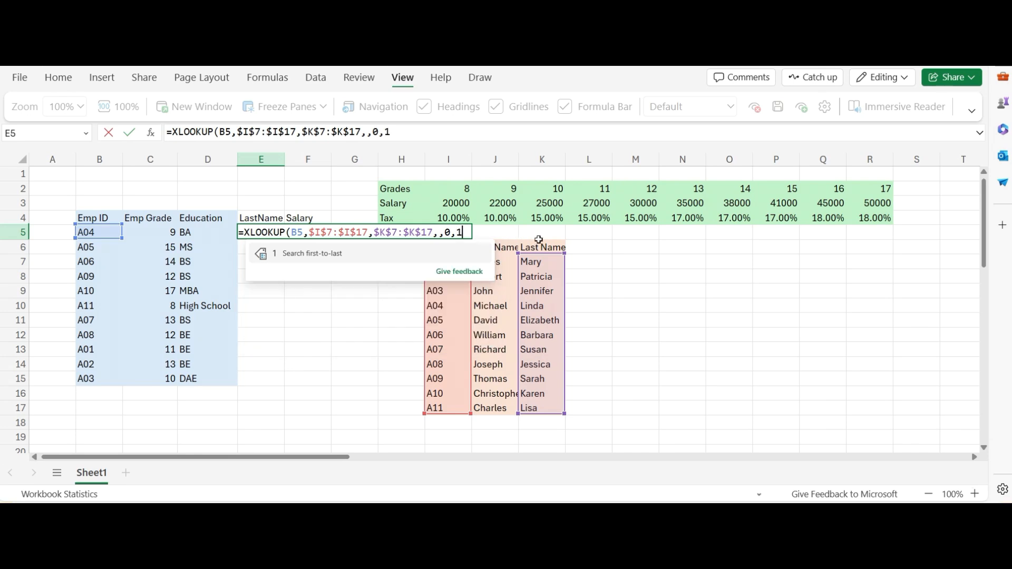
pyautogui.write(')')
pyautogui.press('Return')
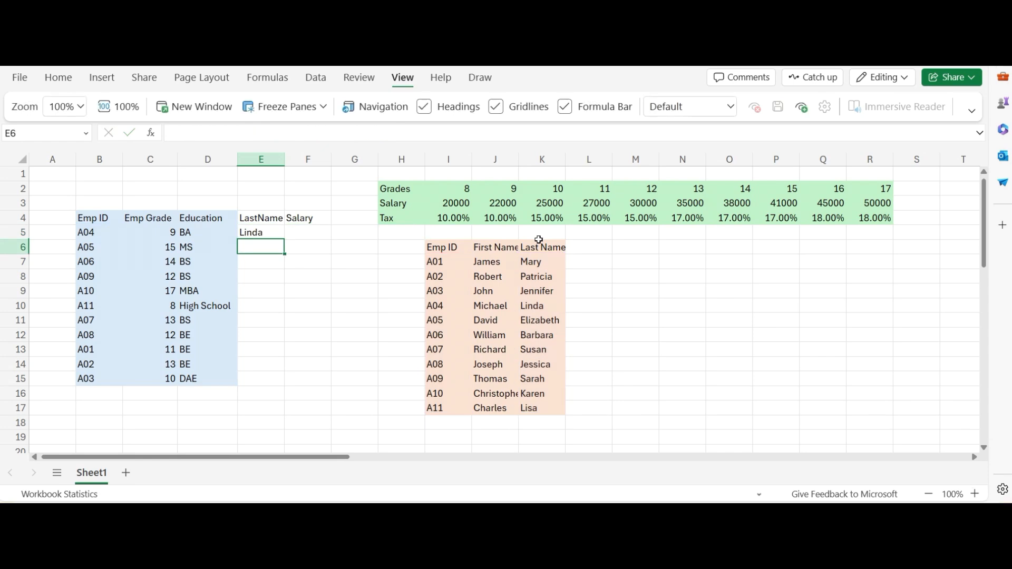
# Fill the LastName formula from E5 down to E15.
pyautogui.click(101, 234)
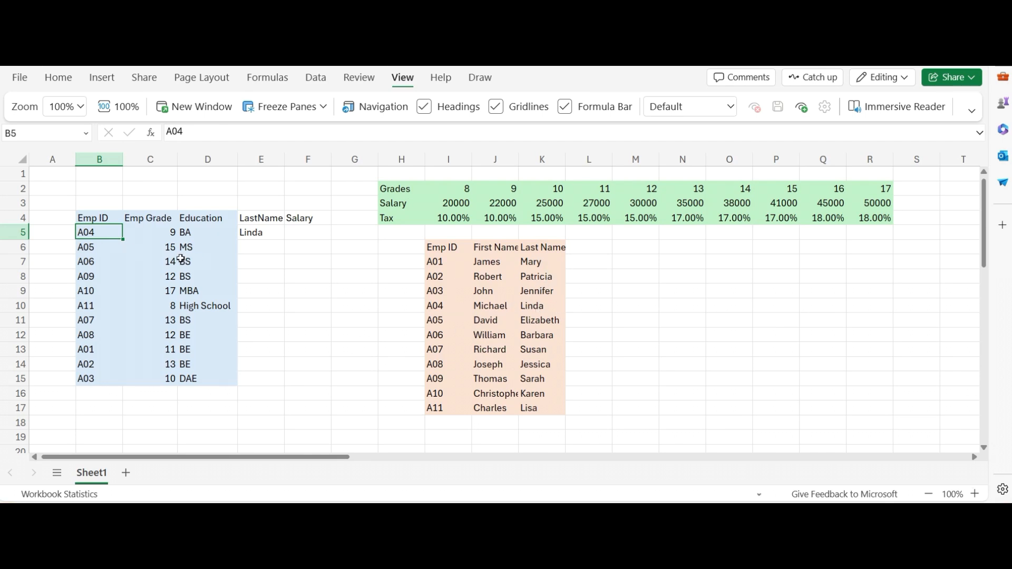
pyautogui.click(254, 232)
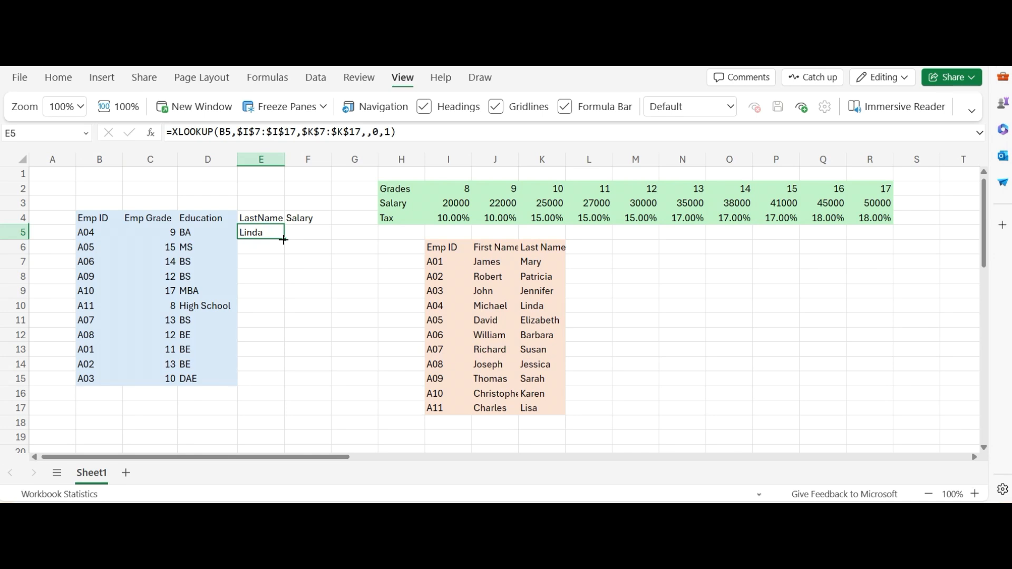
pyautogui.doubleClick(284, 240)
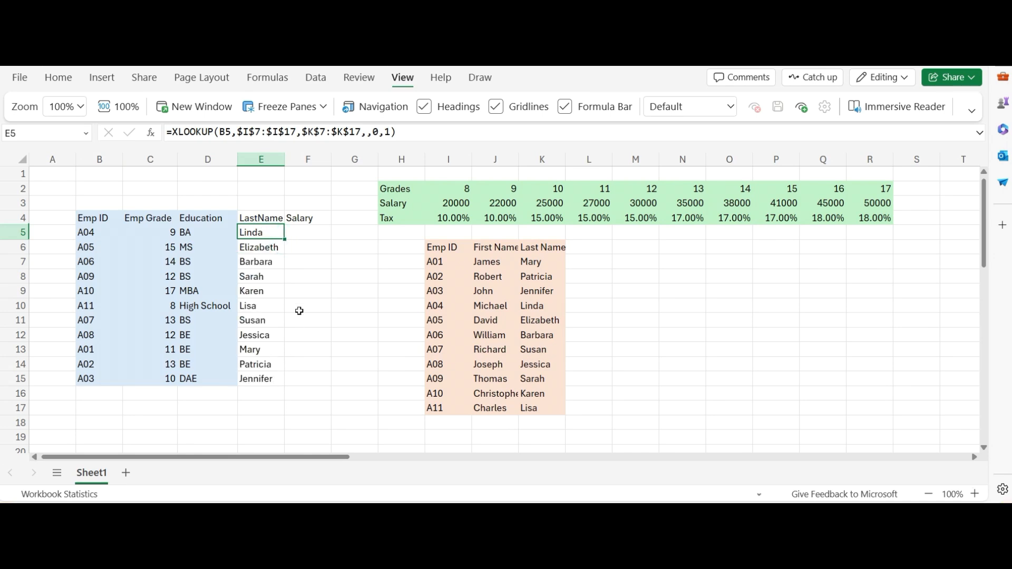
# Start an XLOOKUP formula in F5 under Salary, using the employee grade in C5 as the lookup value.
pyautogui.click(313, 235)
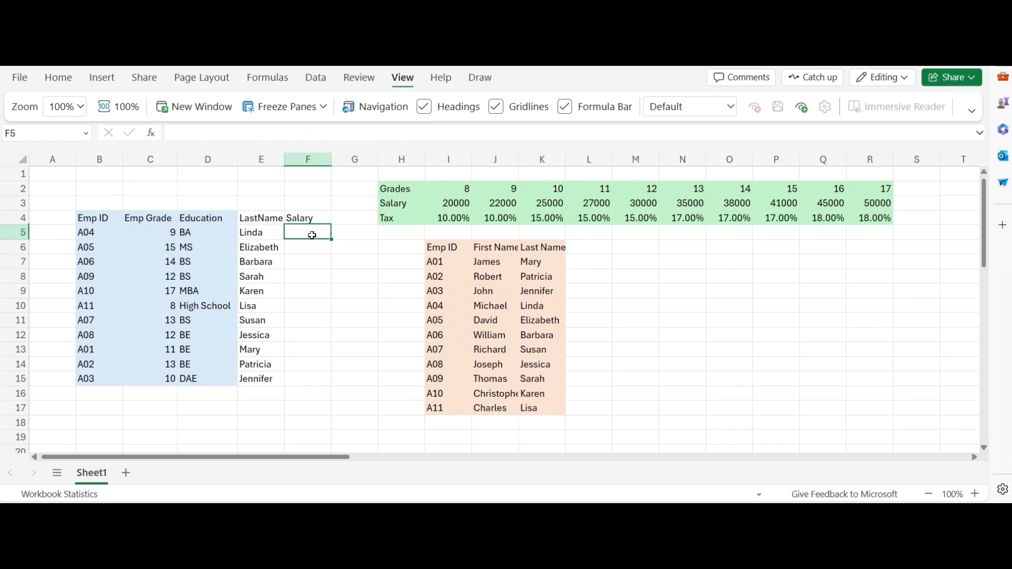
pyautogui.write('=')
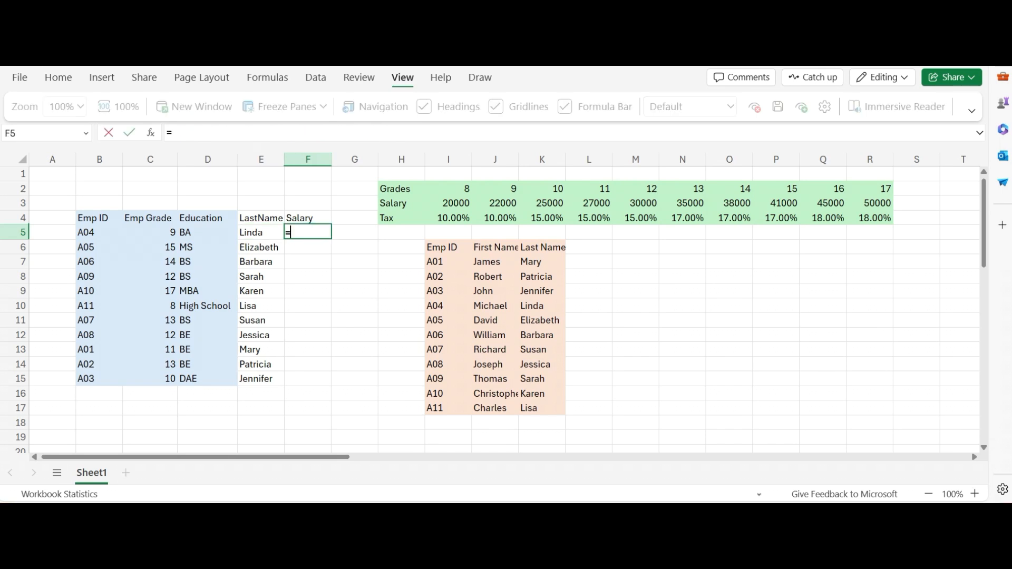
pyautogui.write('xl')
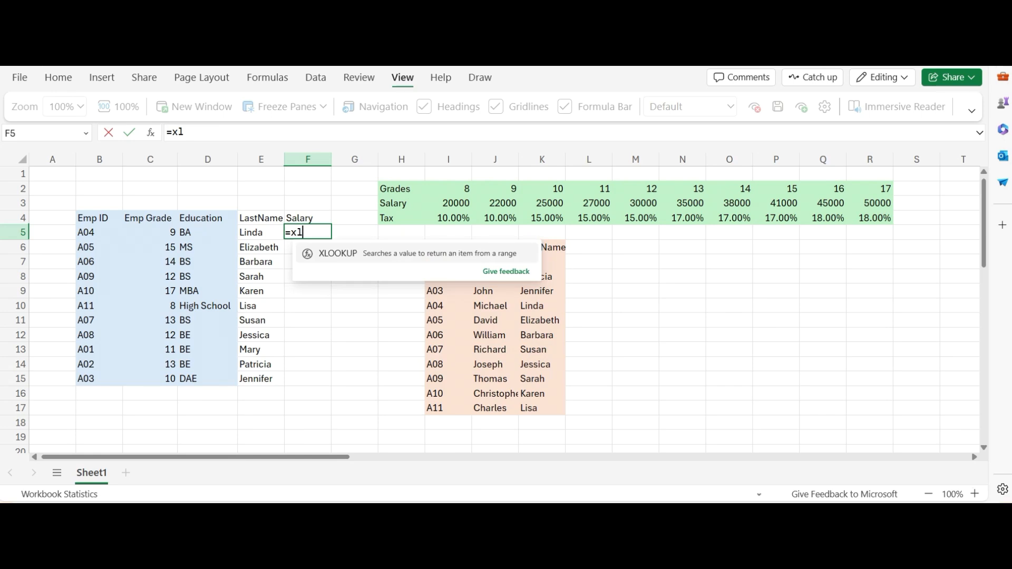
pyautogui.doubleClick(340, 254)
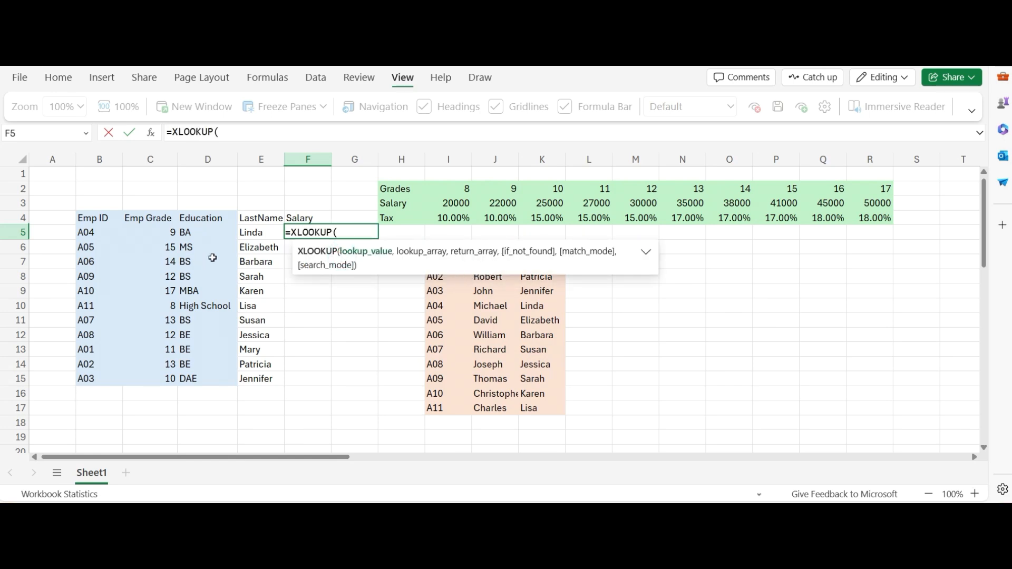
pyautogui.click(159, 232)
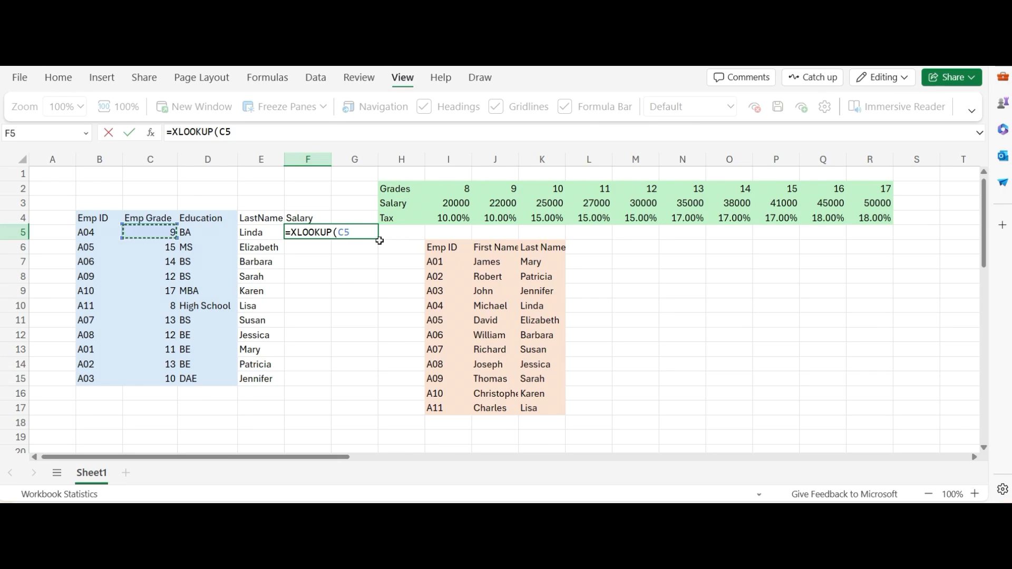
pyautogui.write(',')
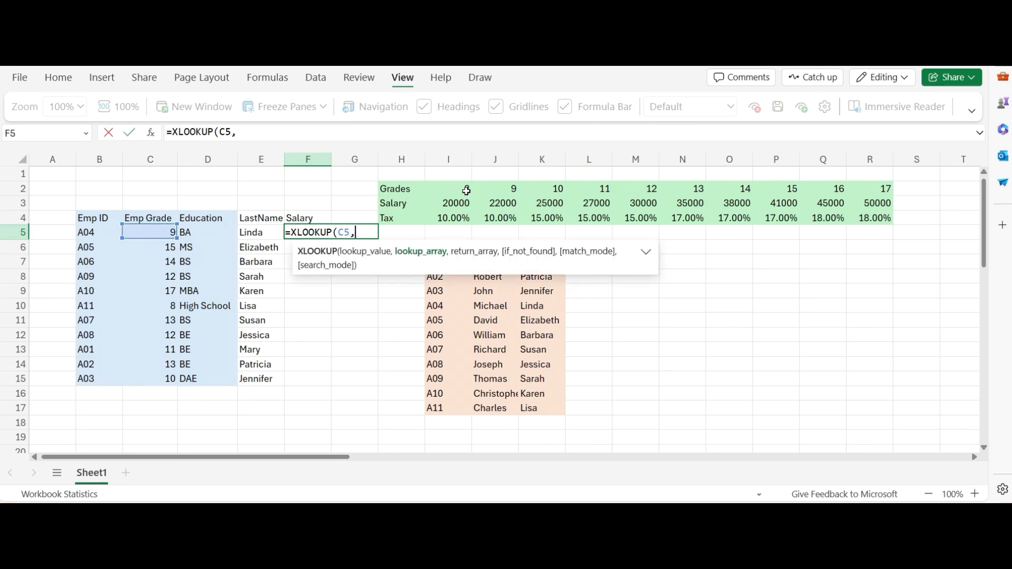
# Set the lookup array to the grades $I$2:$R$2 and the return array to the salaries $I$3:$R$3, both locked as absolute references.
pyautogui.moveTo(466, 190); pyautogui.dragTo(890, 190)
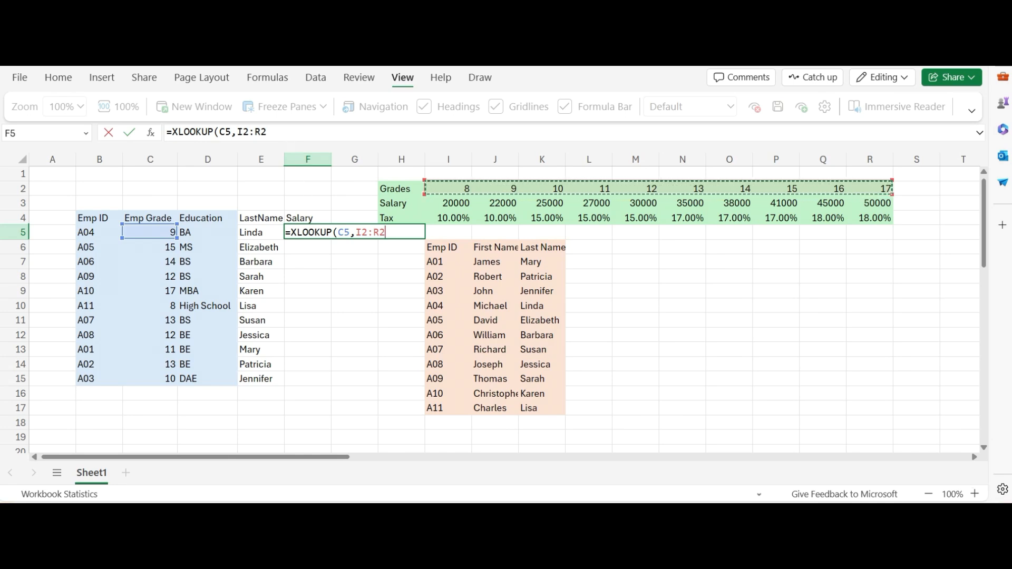
pyautogui.moveTo(267, 132); pyautogui.dragTo(237, 132)
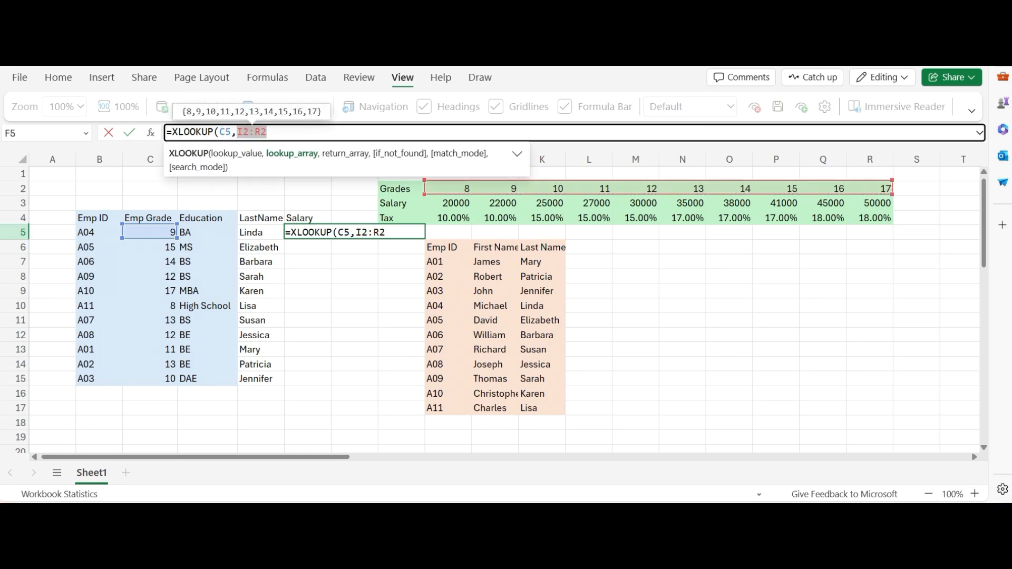
pyautogui.press('F4')
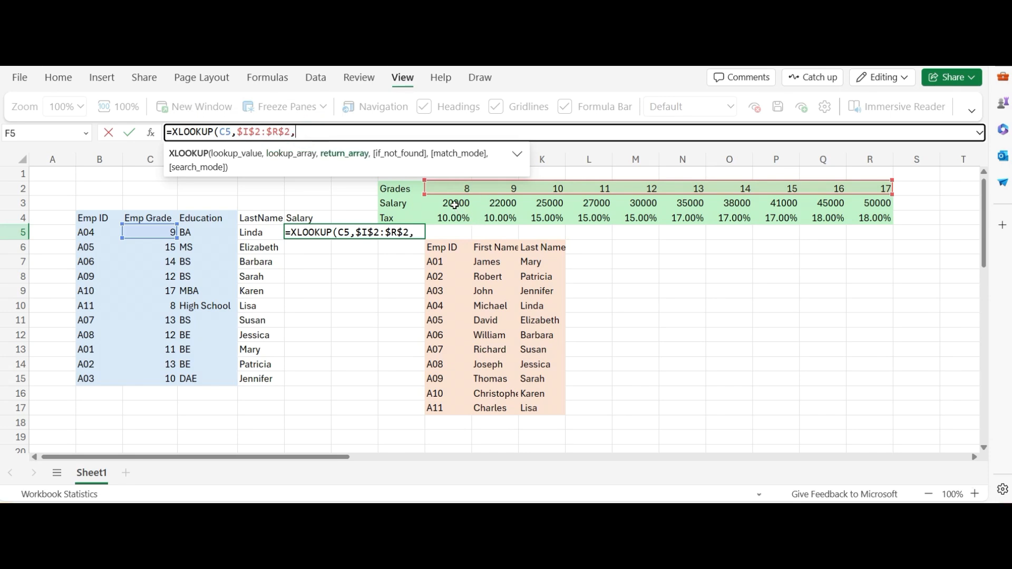
pyautogui.moveTo(454, 203); pyautogui.dragTo(873, 205)
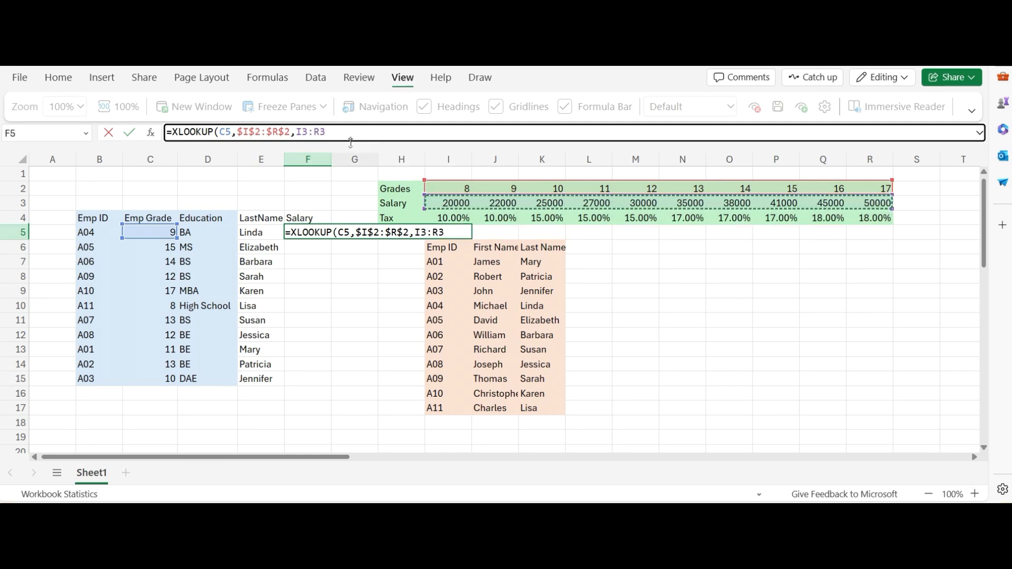
pyautogui.moveTo(297, 132); pyautogui.dragTo(325, 131)
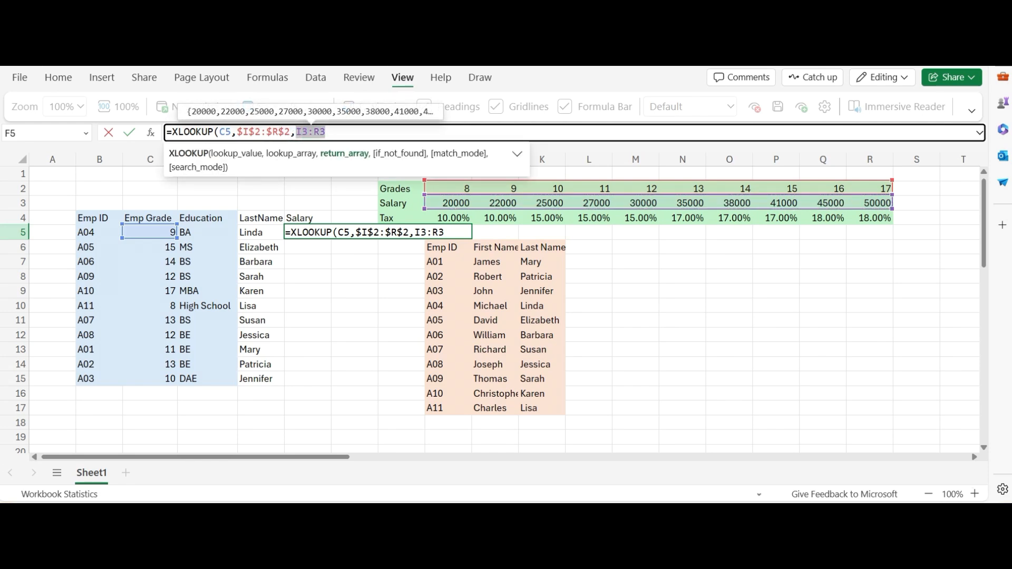
pyautogui.press('F4')
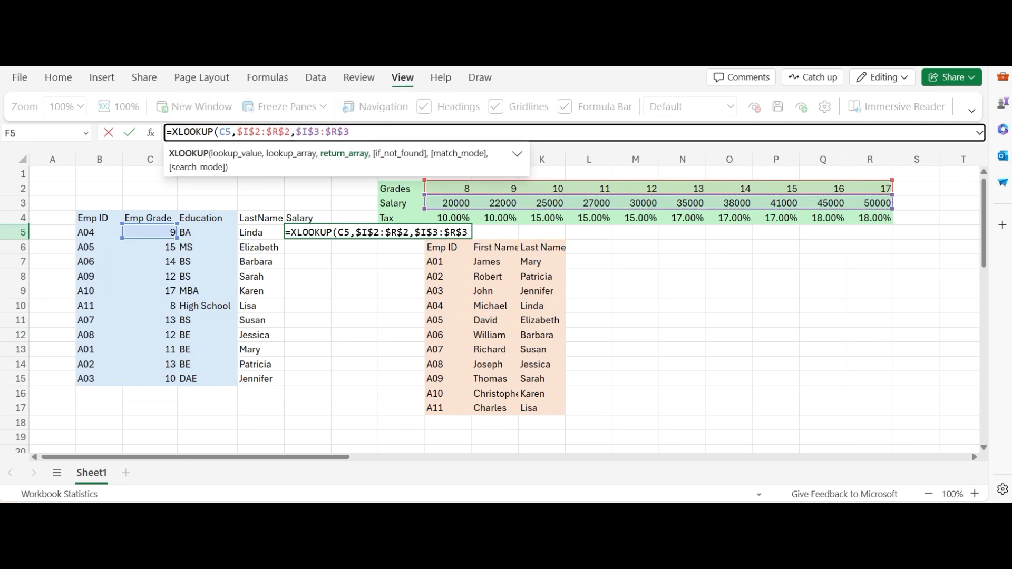
# Leave if_not_found empty, set match mode 0 (exact match) and search mode 1 (first-to-last), and complete the Salary formula.
pyautogui.write(',,')
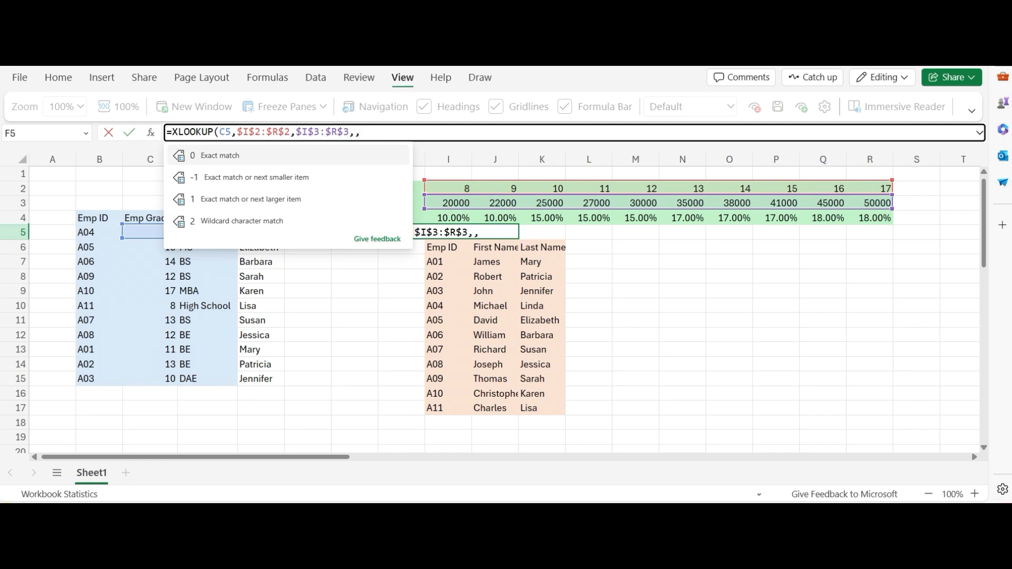
pyautogui.write('0,')
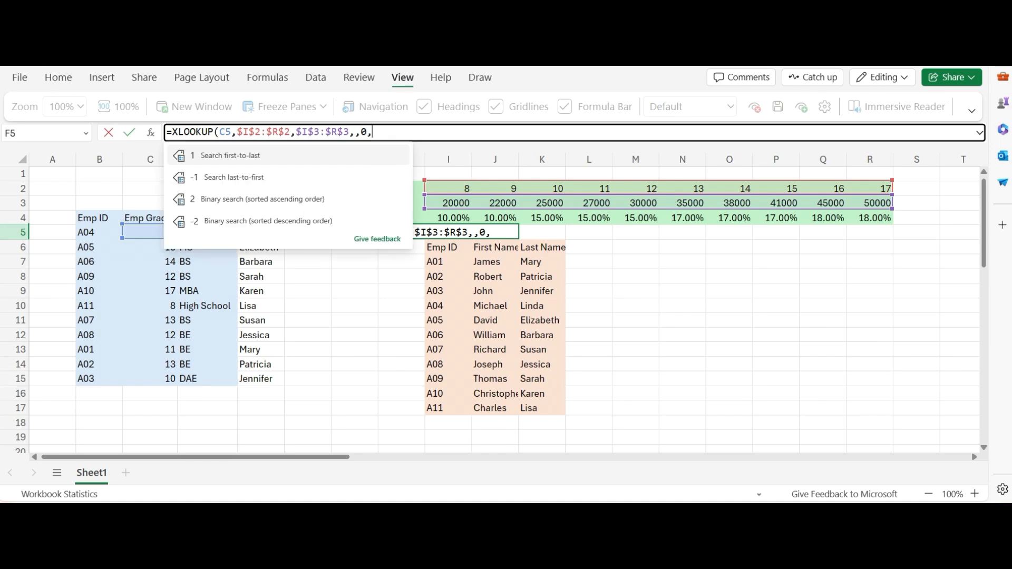
pyautogui.write('1')
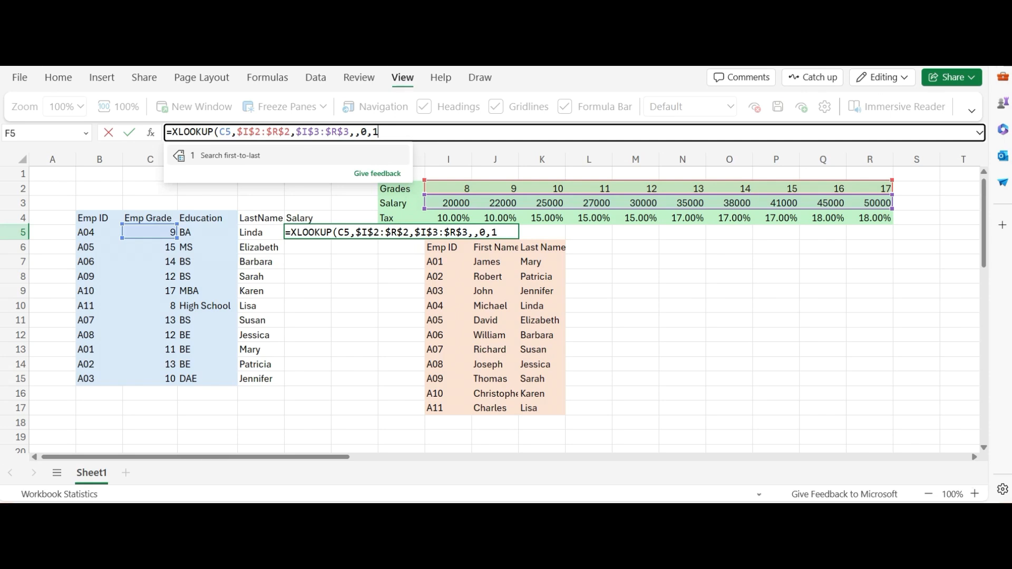
pyautogui.write(')')
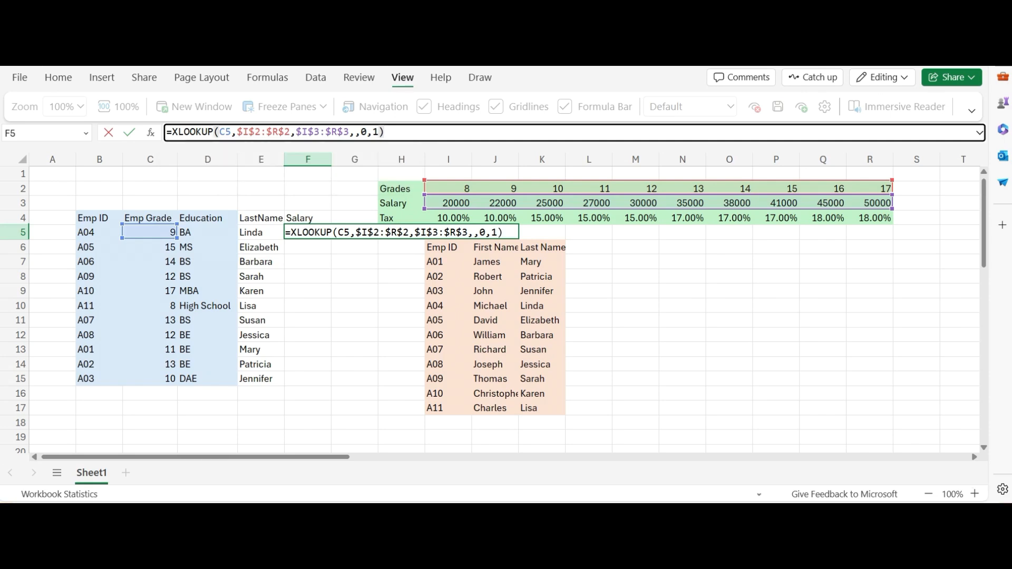
pyautogui.press('Return')
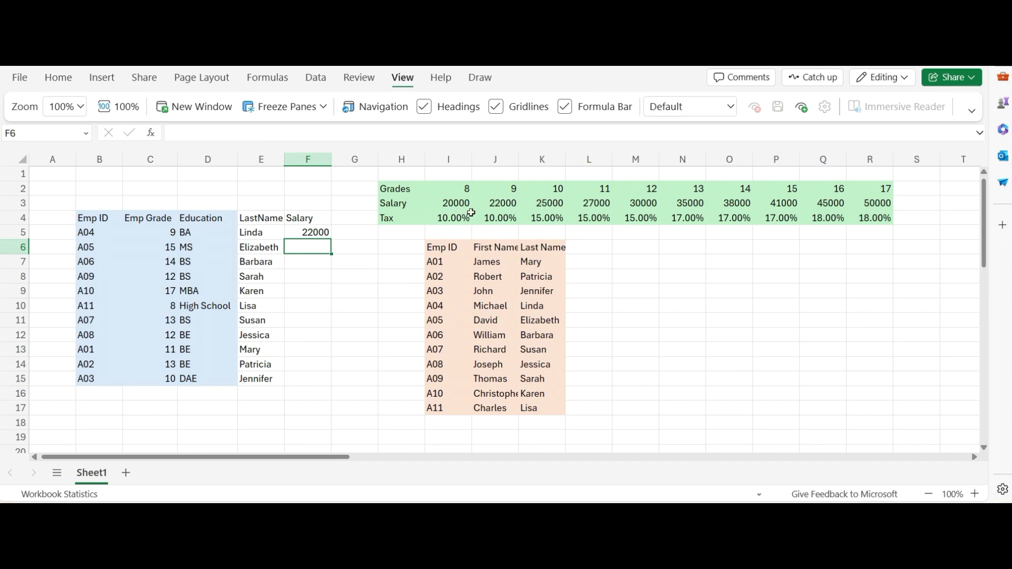
# Fill the Salary formula from F5 down to F15.
pyautogui.click(321, 232)
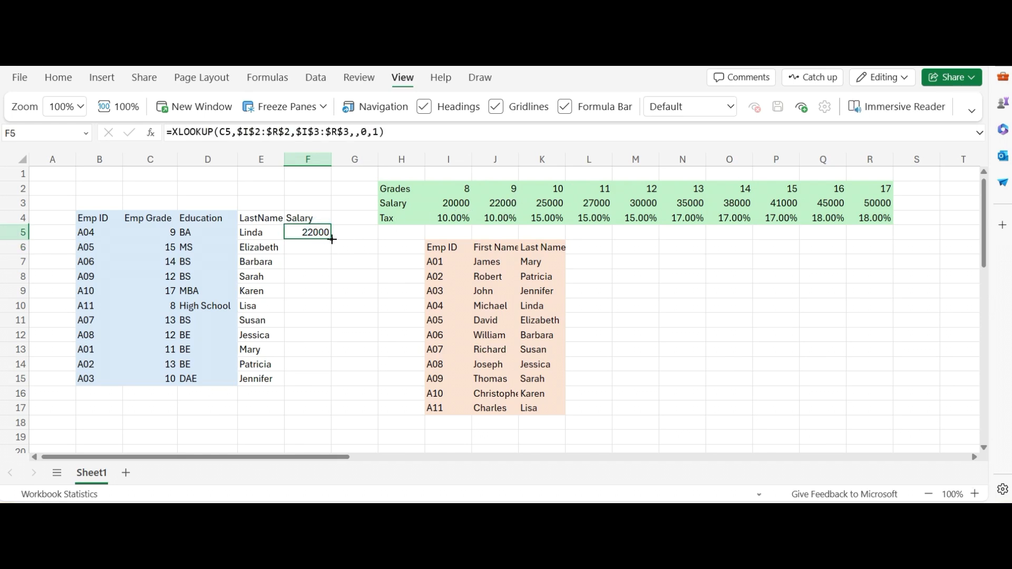
pyautogui.doubleClick(331, 240)
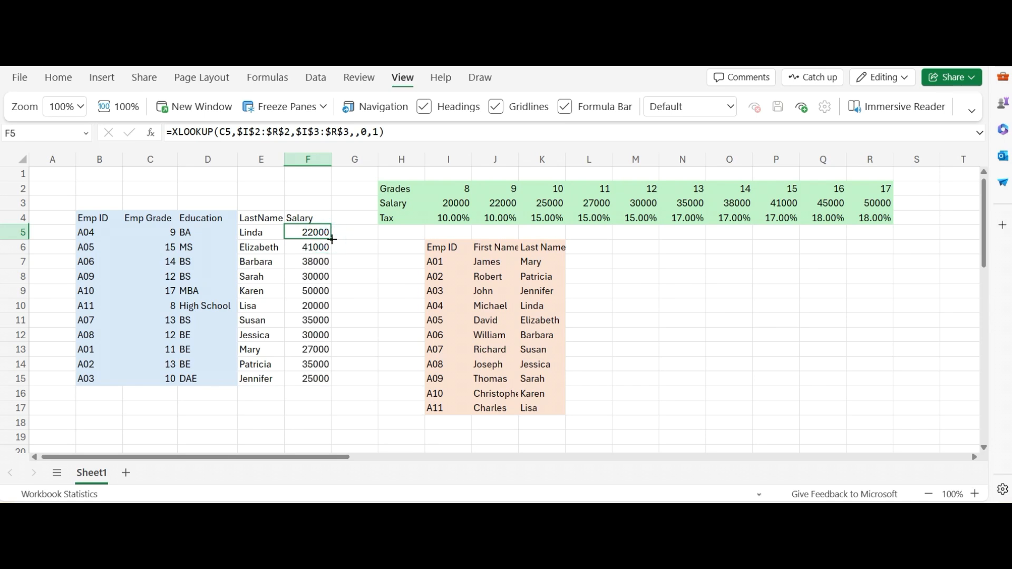